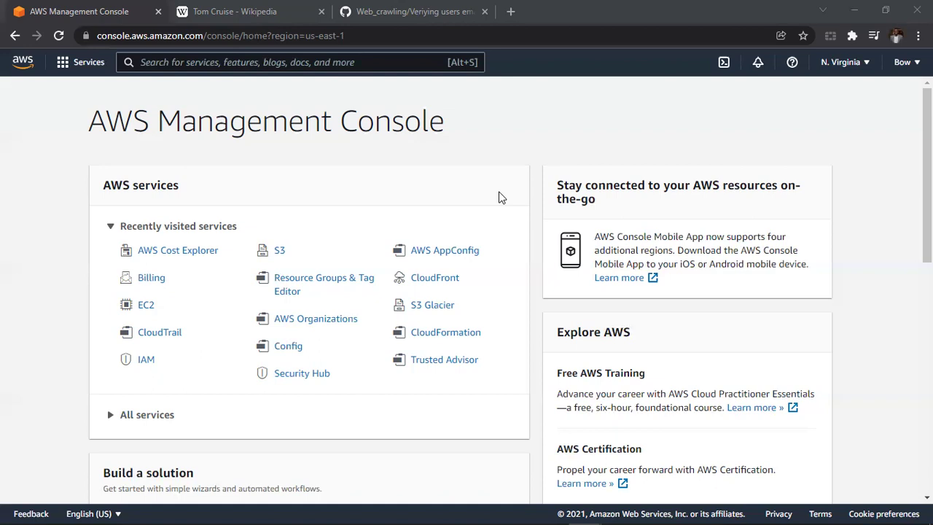
Search 'cost' to reach Cost Explorer, go to Budgets and start creating a new budget.
click(311, 59)
text(cost)
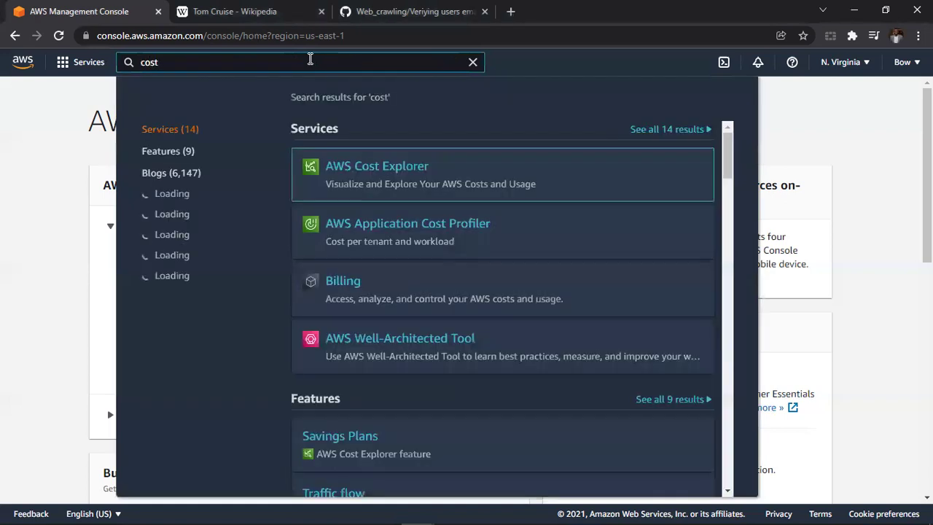
click(377, 174)
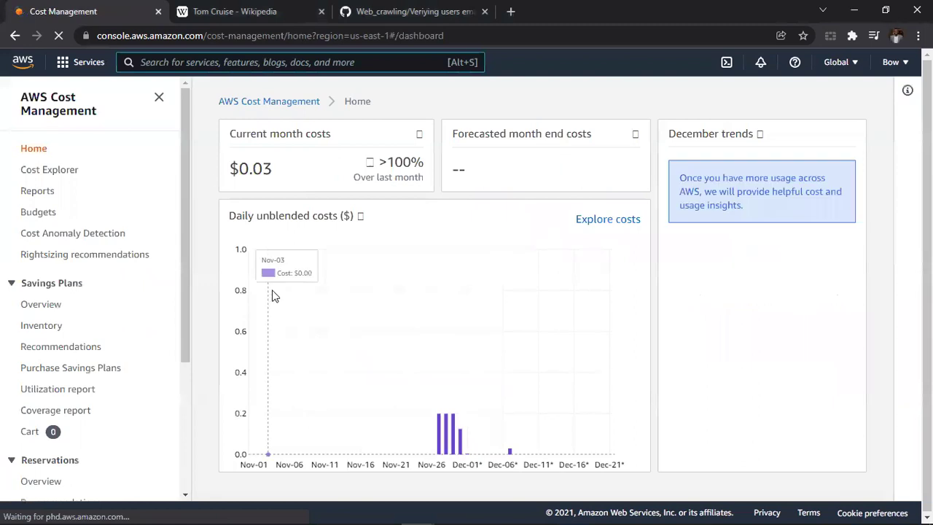
click(47, 213)
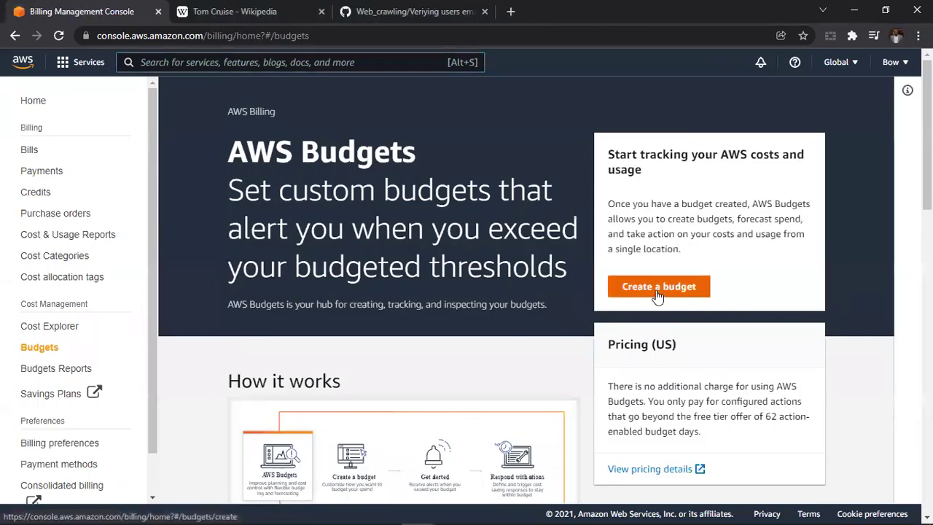
click(656, 292)
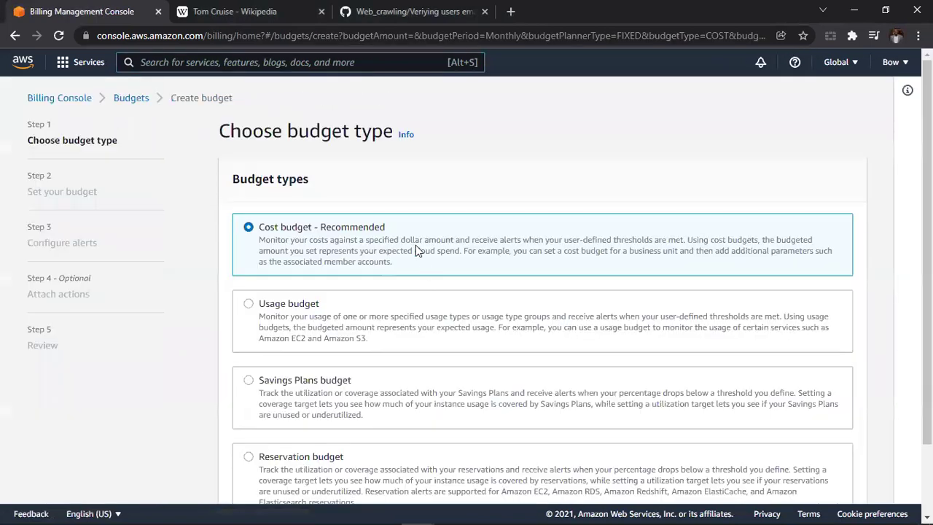
Keep 'Cost budget - Recommended' as the budget type and continue to Set your budget.
scroll(373, 233, down, 1)
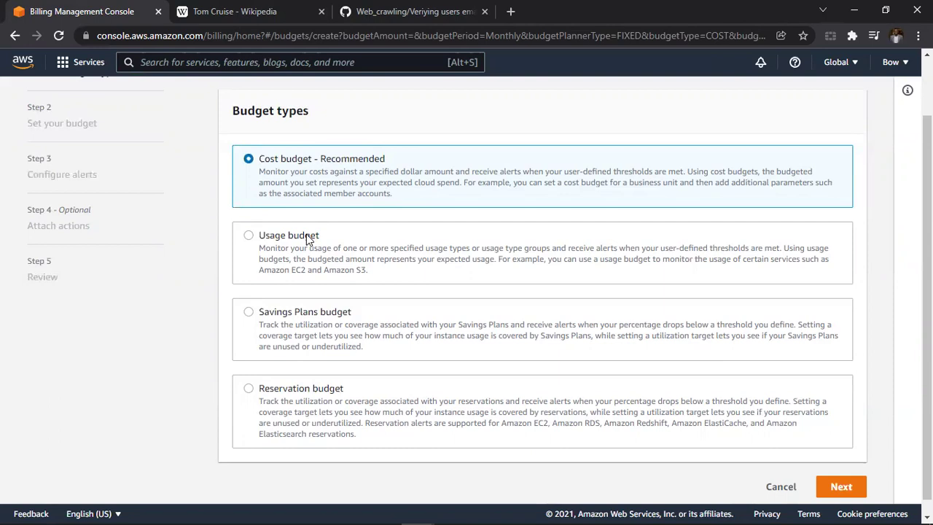
click(841, 486)
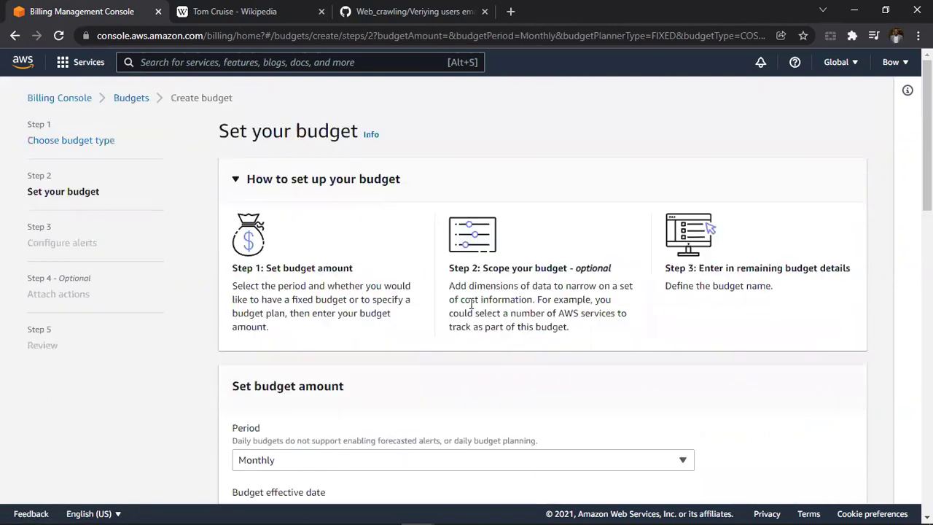
scroll(467, 306, down, 3)
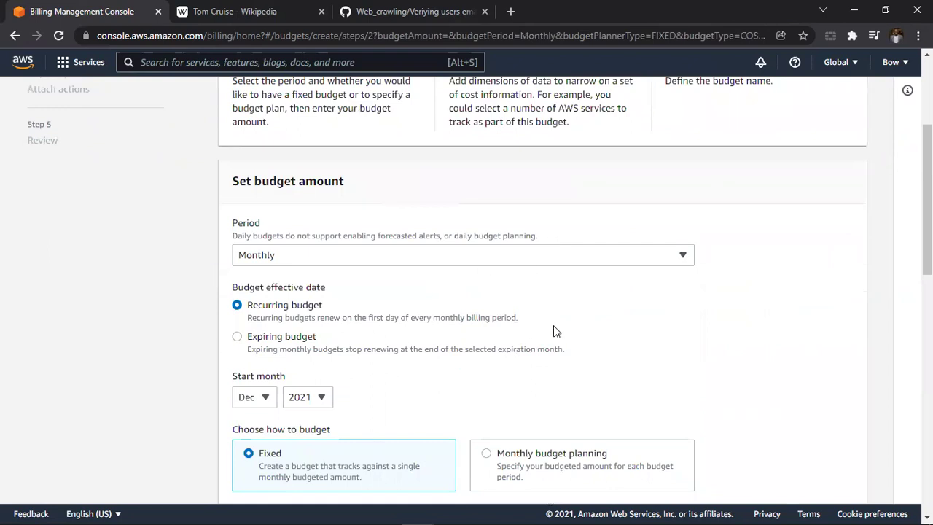
scroll(553, 332, down, 1)
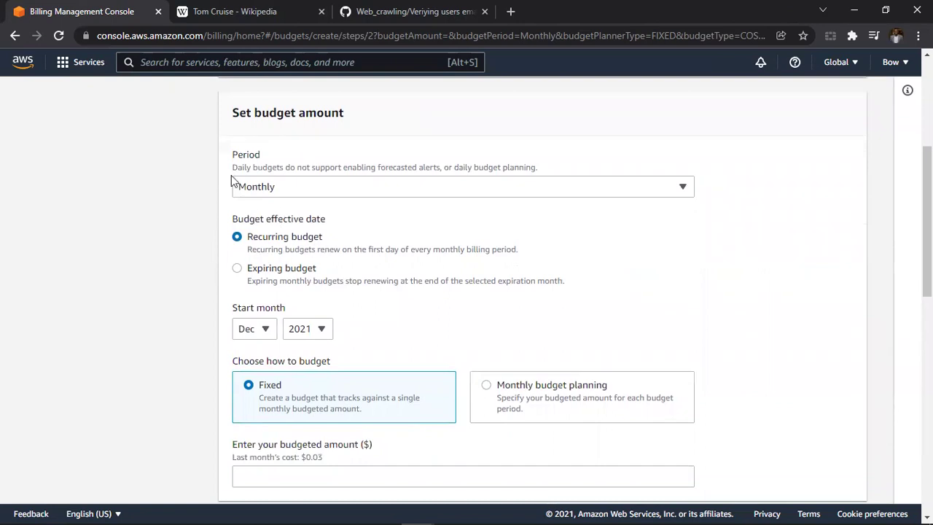
click(266, 194)
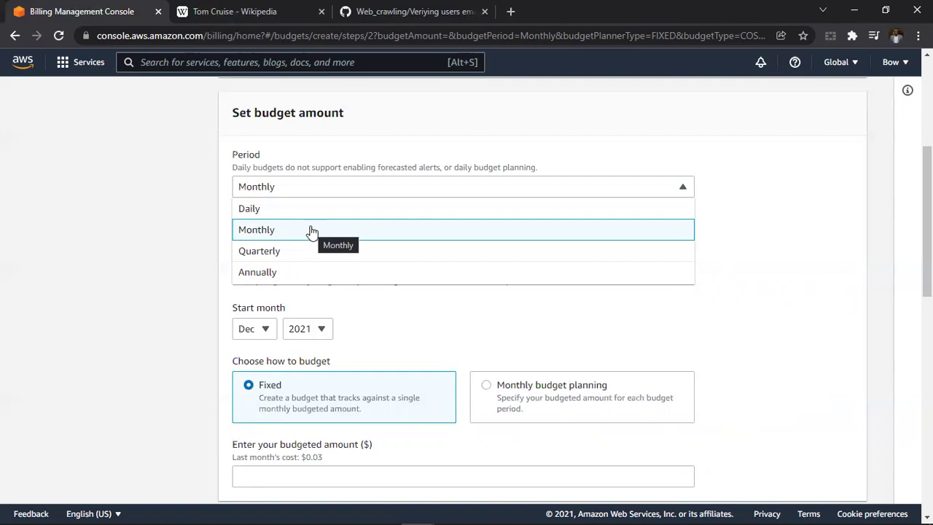
click(310, 231)
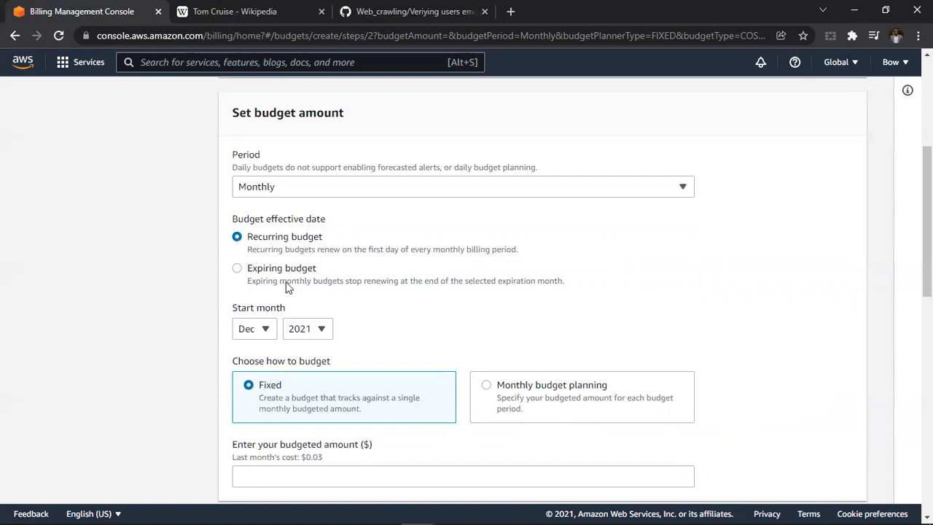
scroll(356, 276, down, 2)
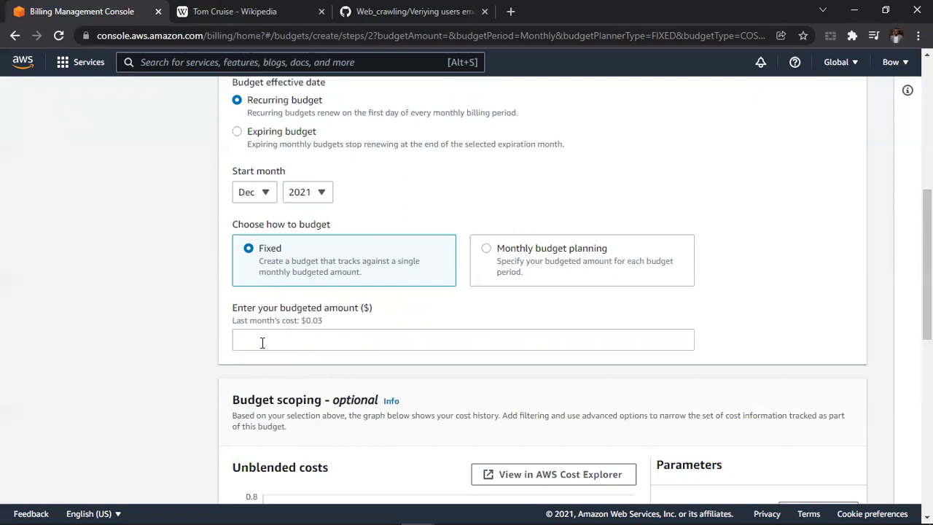
Enter 1 as the fixed monthly budgeted amount.
drag(233, 309, 372, 319)
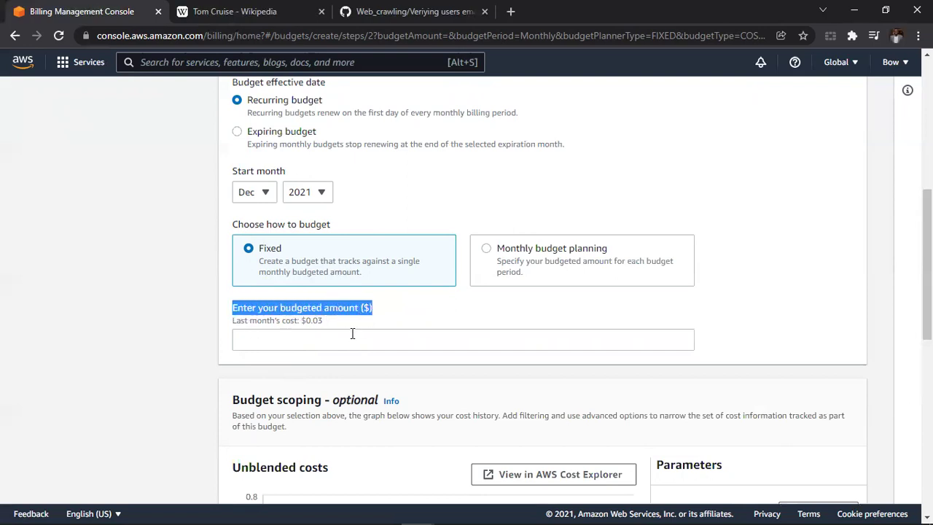
click(352, 333)
text(1)
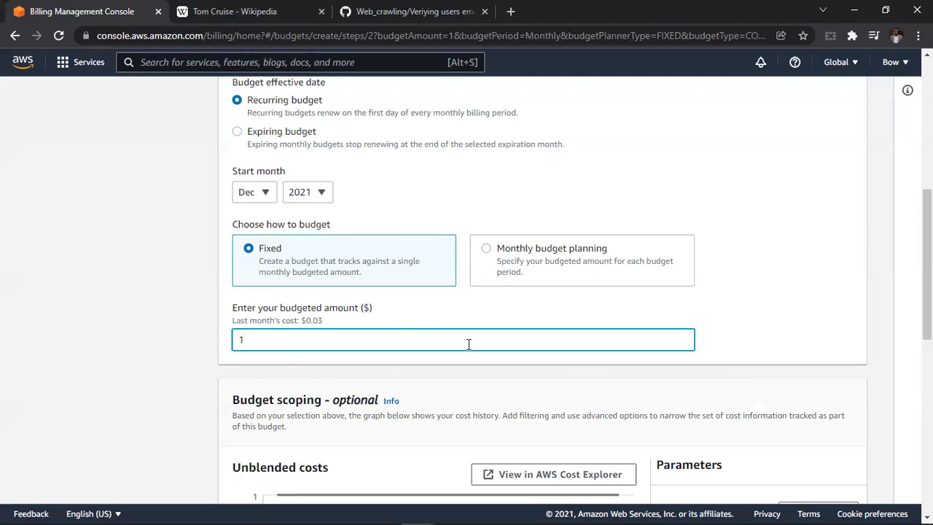
scroll(467, 343, down, 3)
scroll(402, 336, down, 2)
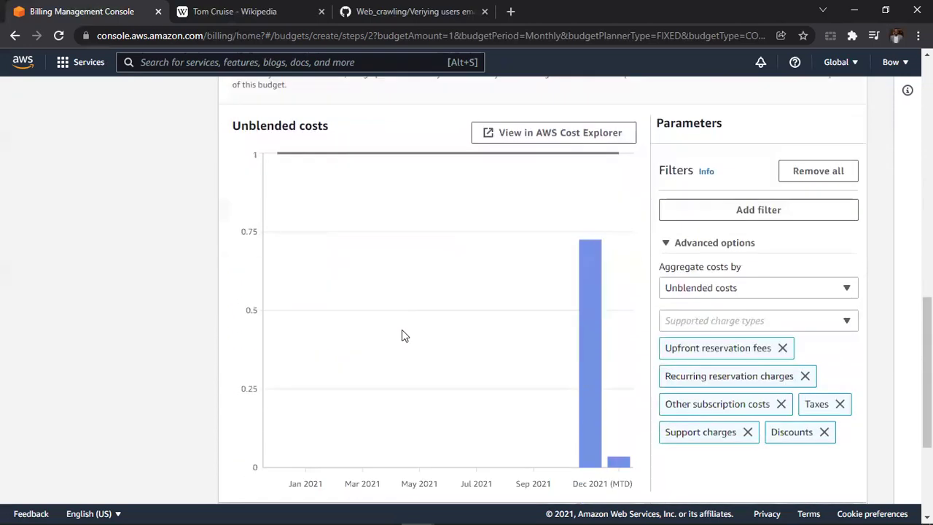
scroll(402, 335, up, 4)
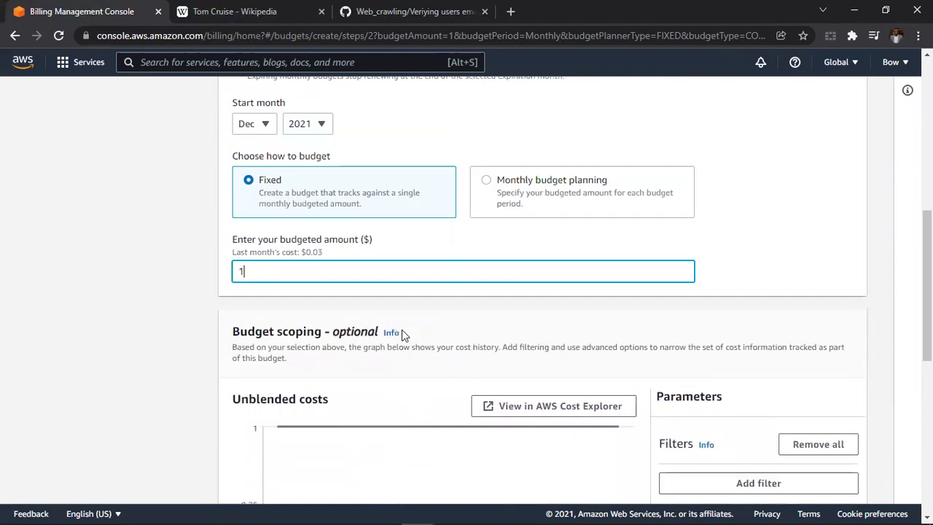
scroll(283, 265, down, 7)
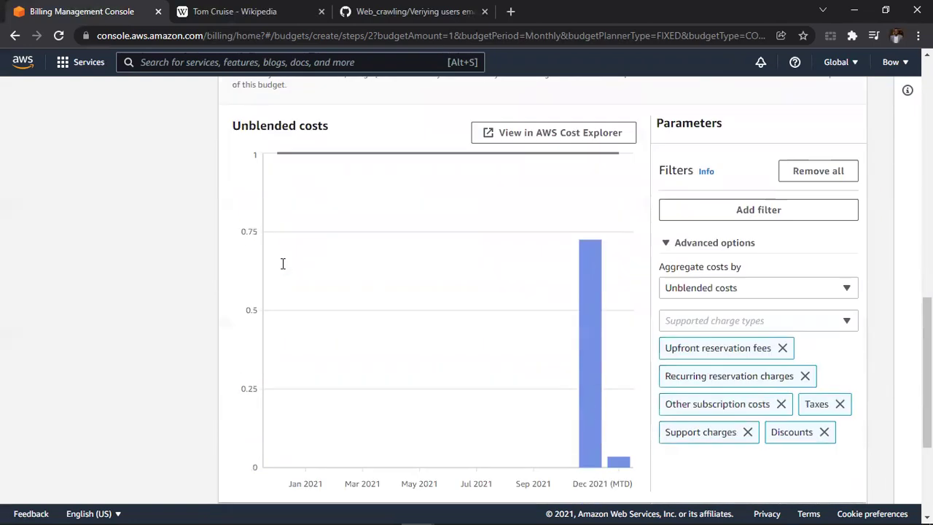
scroll(283, 268, up, 3)
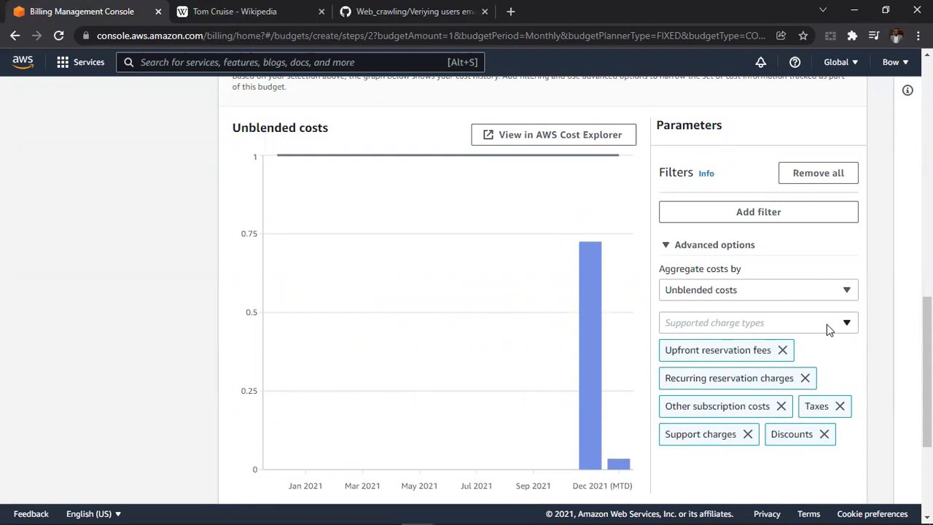
scroll(832, 330, up, 1)
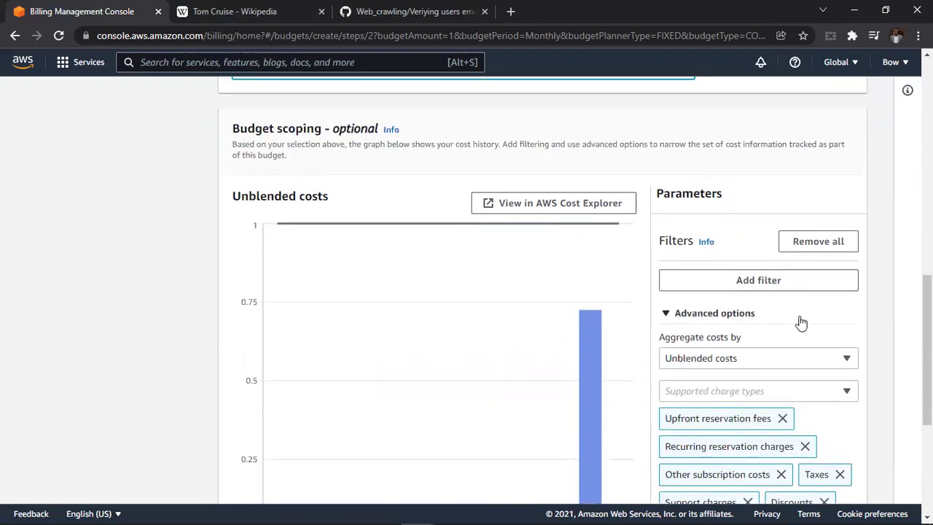
scroll(801, 322, down, 4)
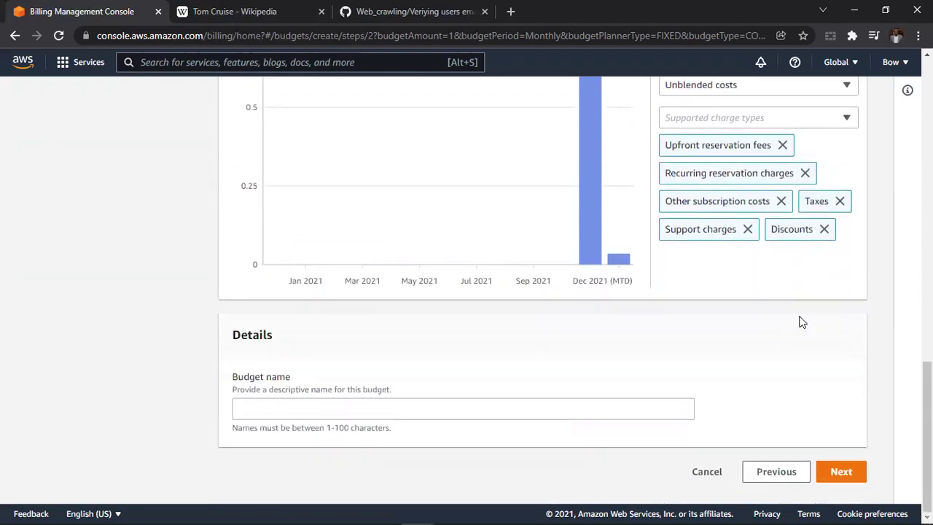
Name the budget 'Lab Monthly Budget' and continue to Configure alerts.
click(368, 408)
text(MOnth)
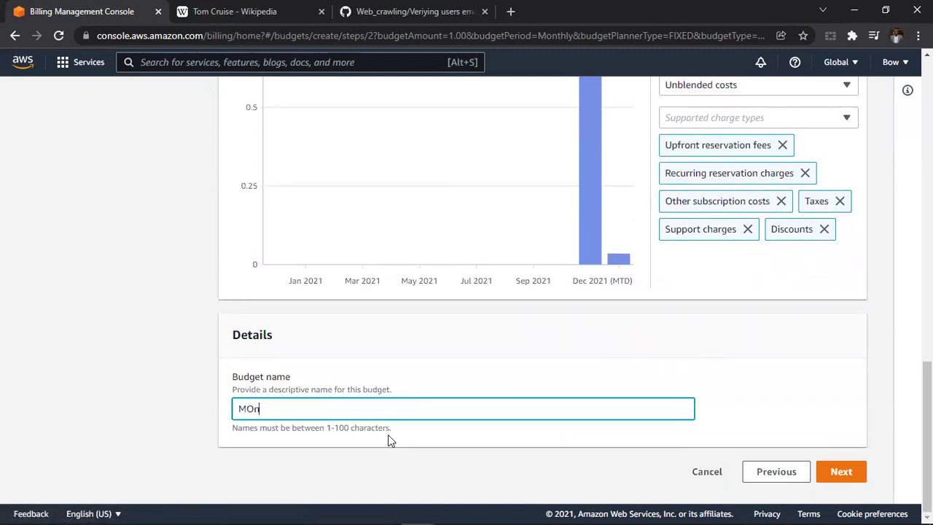
key(BackSpace)
key(BackSpace)
key(BackSpace)
key(BackSpace)
key(BackSpace)
text(Lab)
text(_)
key(BackSpace)
text(Monthl)
text(y Bud)
text(gr)
key(BackSpace)
text(et)
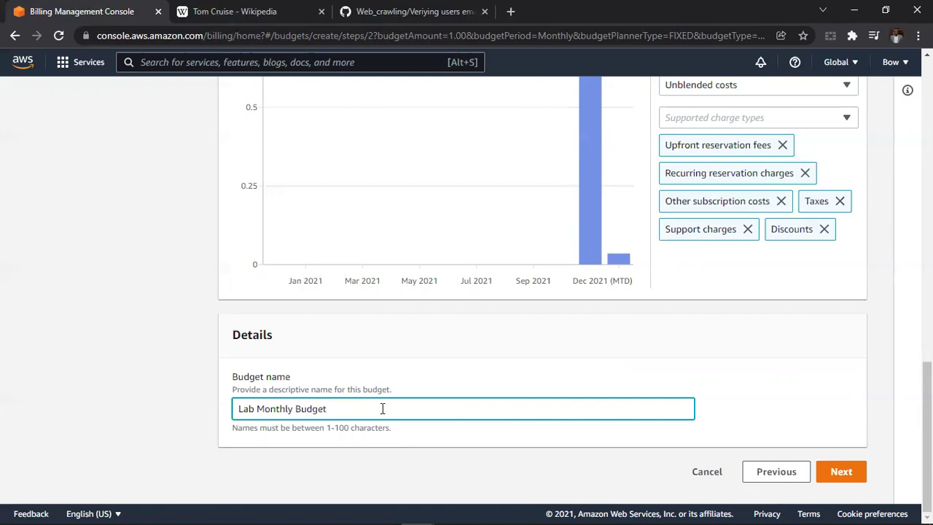
click(835, 475)
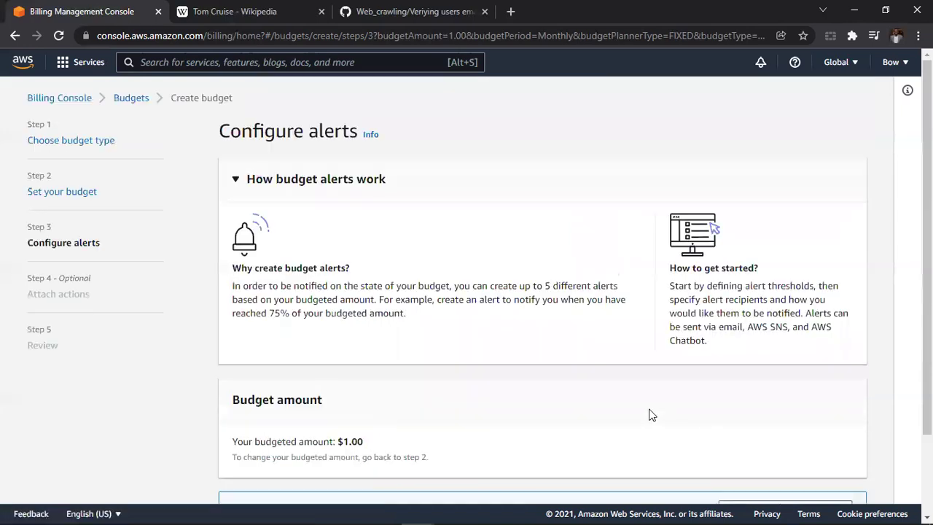
Review the budget alerts notice and add a first alert threshold.
scroll(572, 390, down, 2)
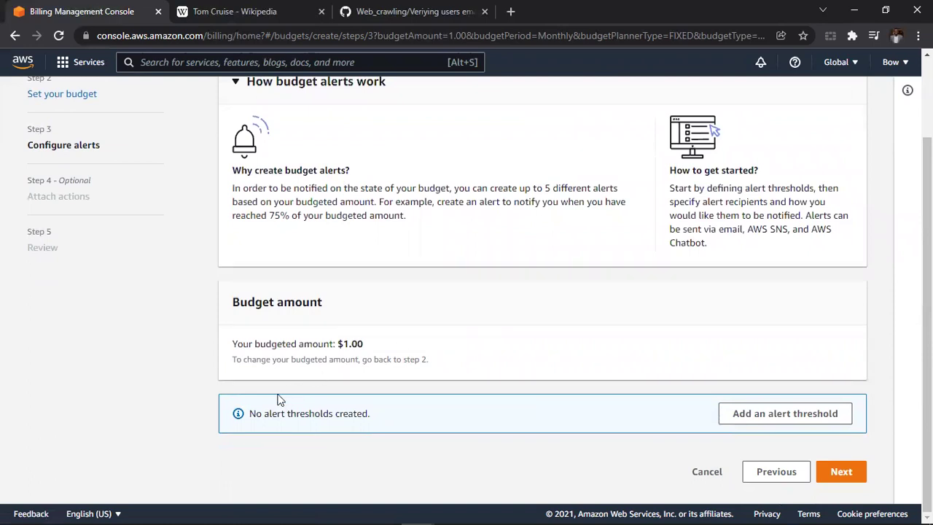
drag(249, 417, 374, 430)
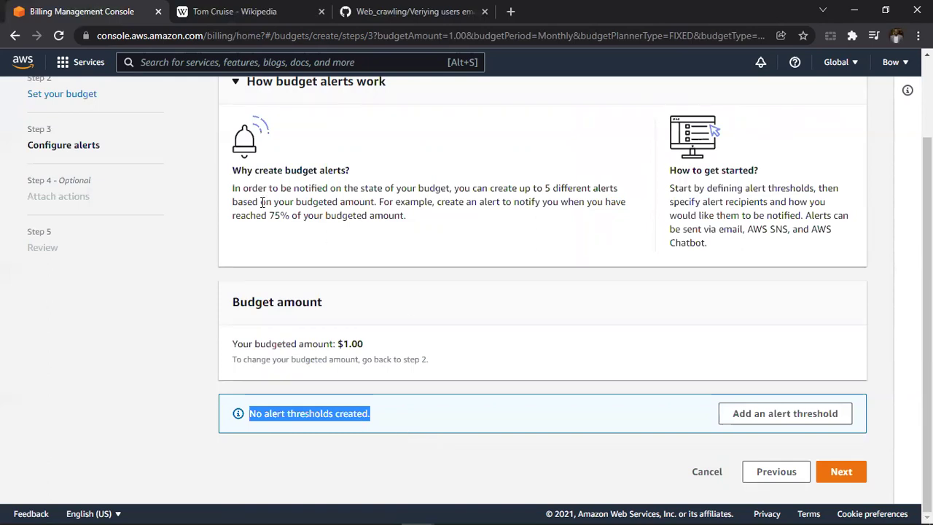
drag(231, 191, 450, 209)
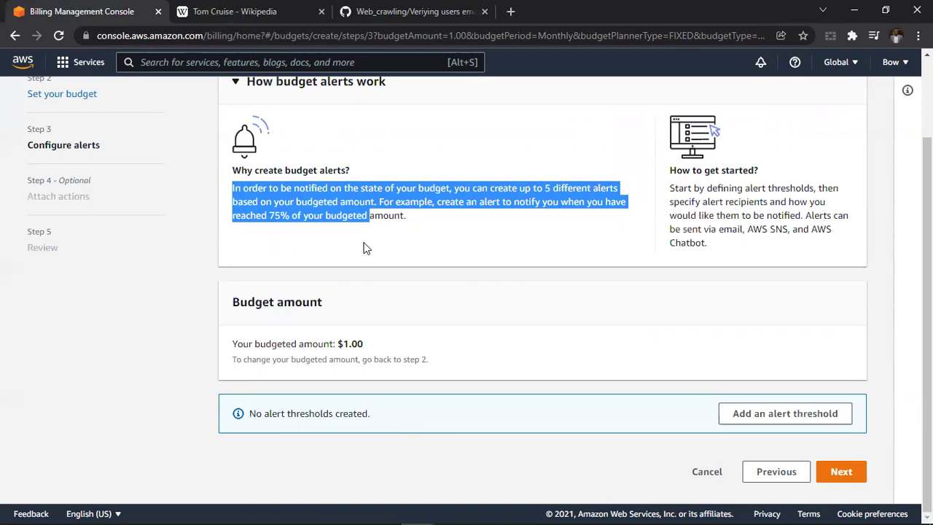
click(413, 221)
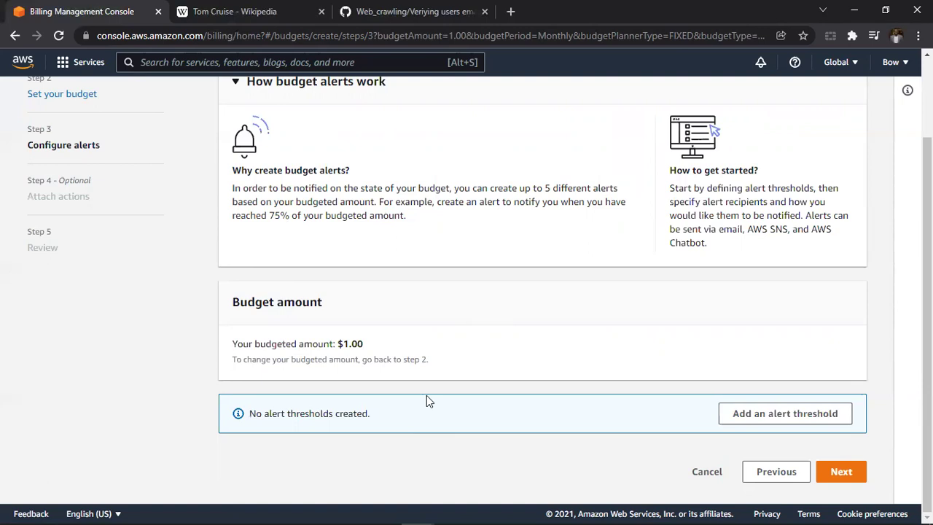
click(825, 413)
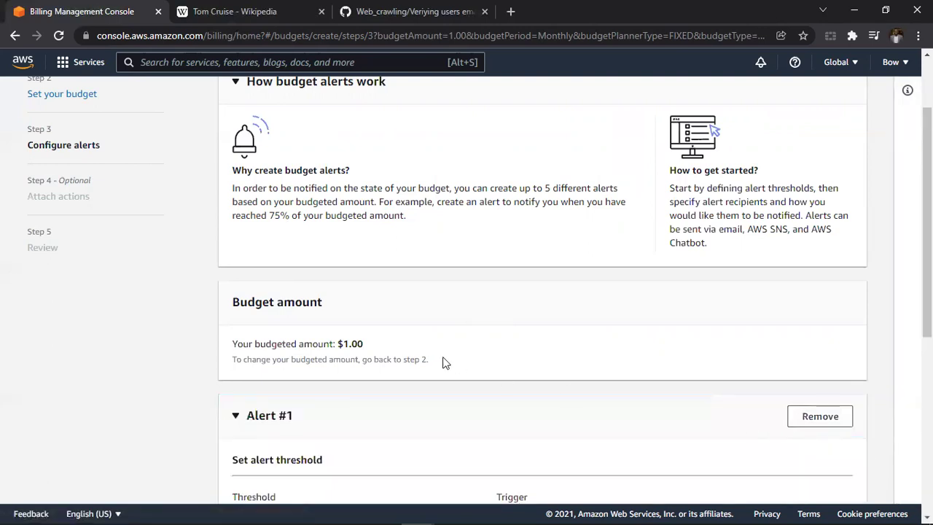
Set the alert threshold to 80% of budgeted amount, triggered on Actual cost.
scroll(442, 360, down, 3)
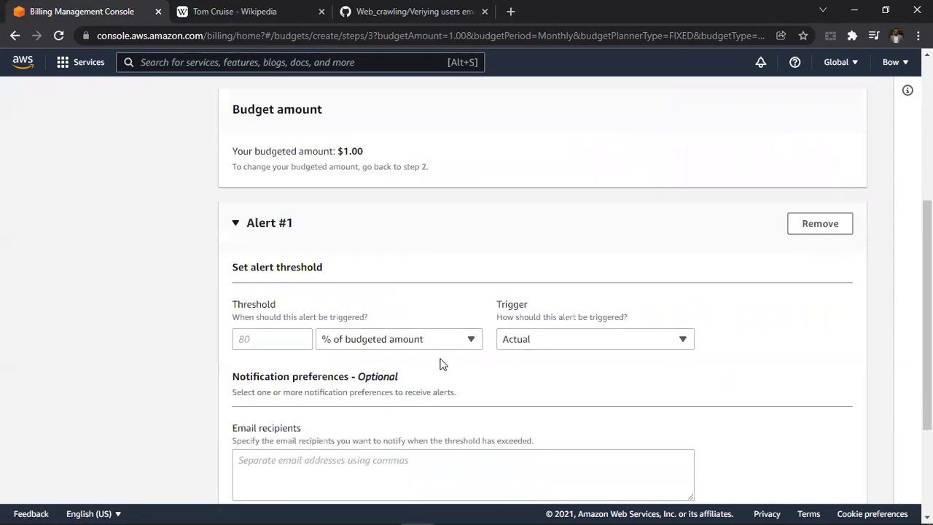
scroll(305, 295, down, 1)
click(268, 254)
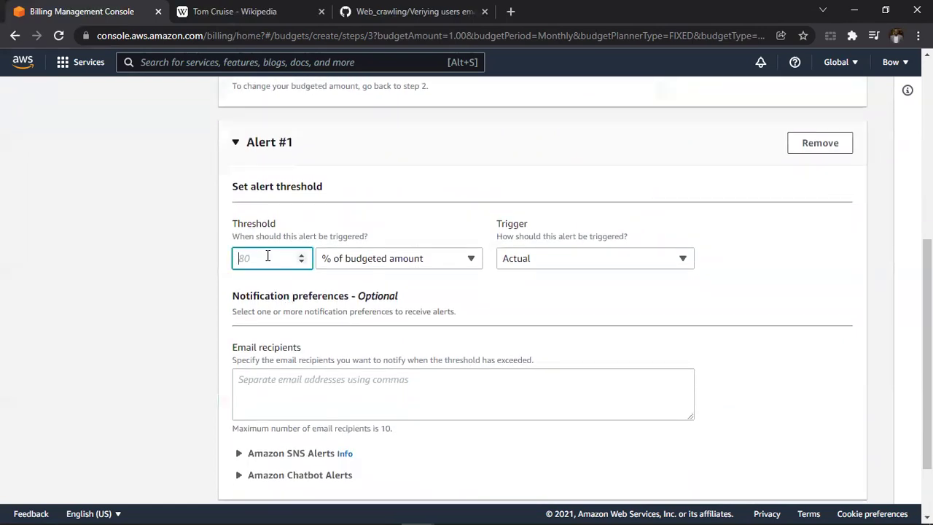
text(80)
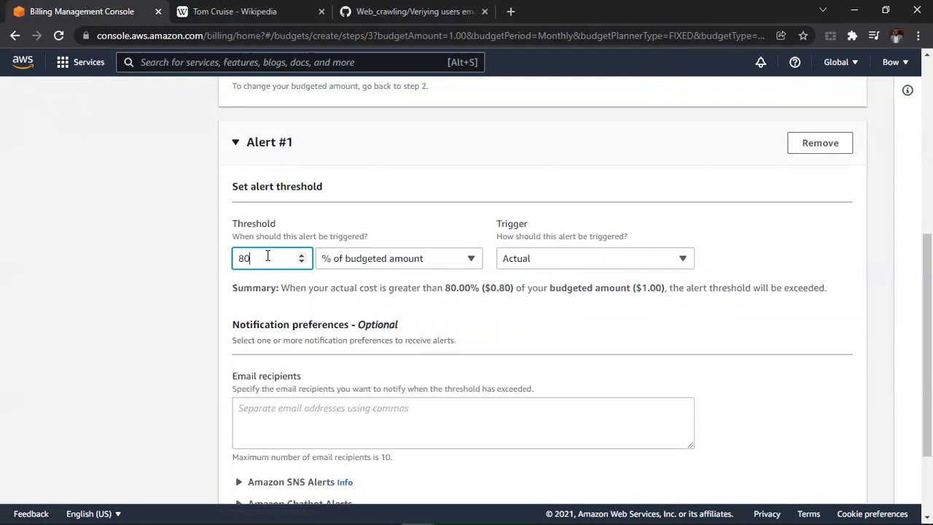
click(610, 255)
click(558, 288)
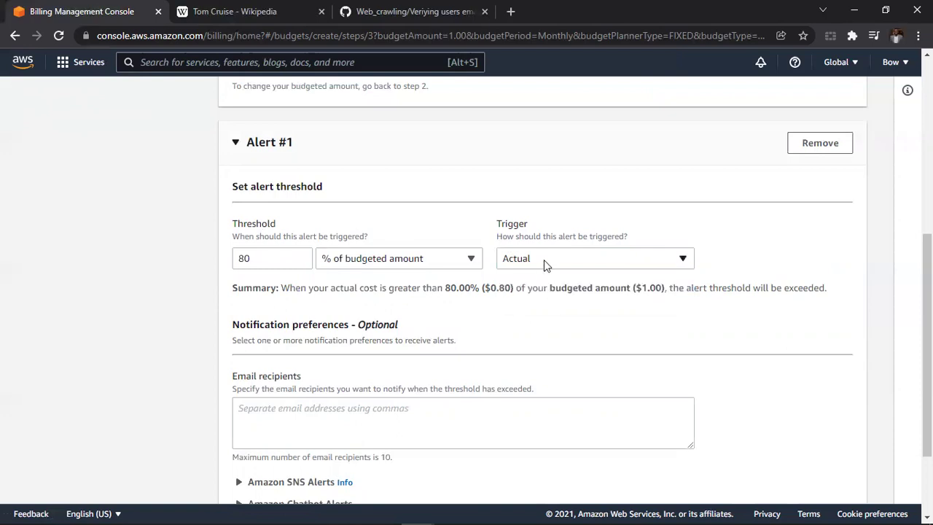
click(562, 262)
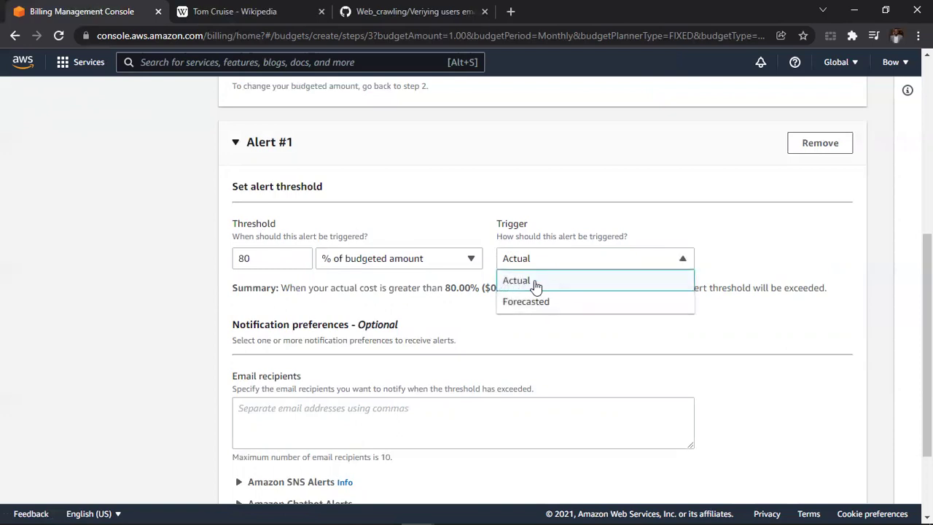
click(529, 284)
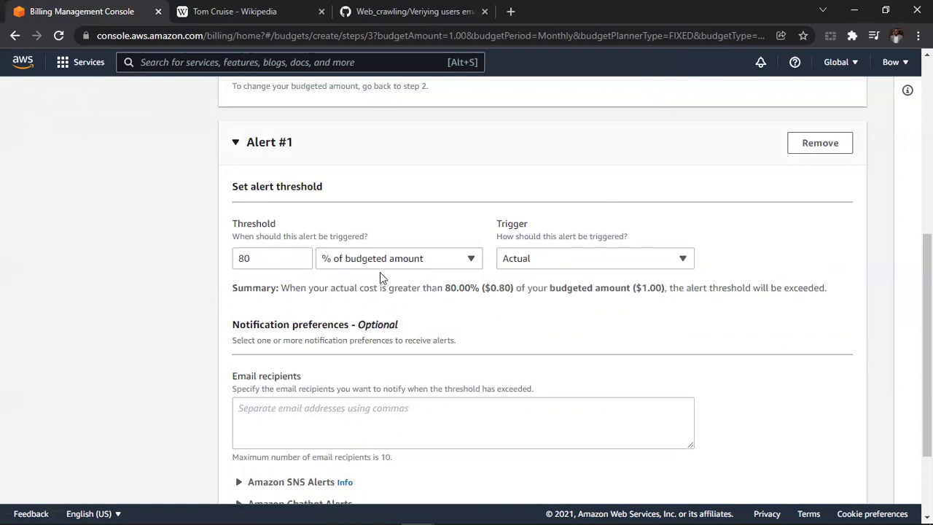
scroll(380, 272, down, 2)
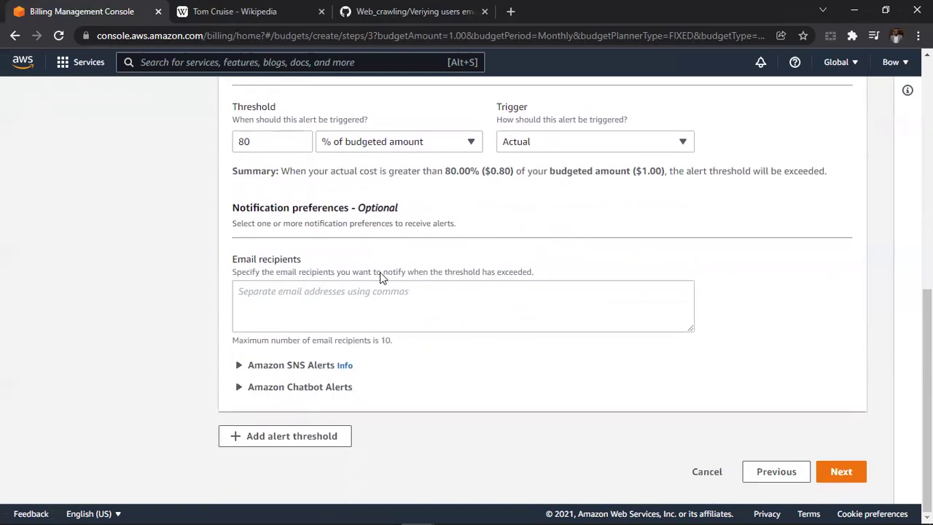
Enter the recipient's e-mail address for the 80% alert and continue to Attach actions.
click(284, 309)
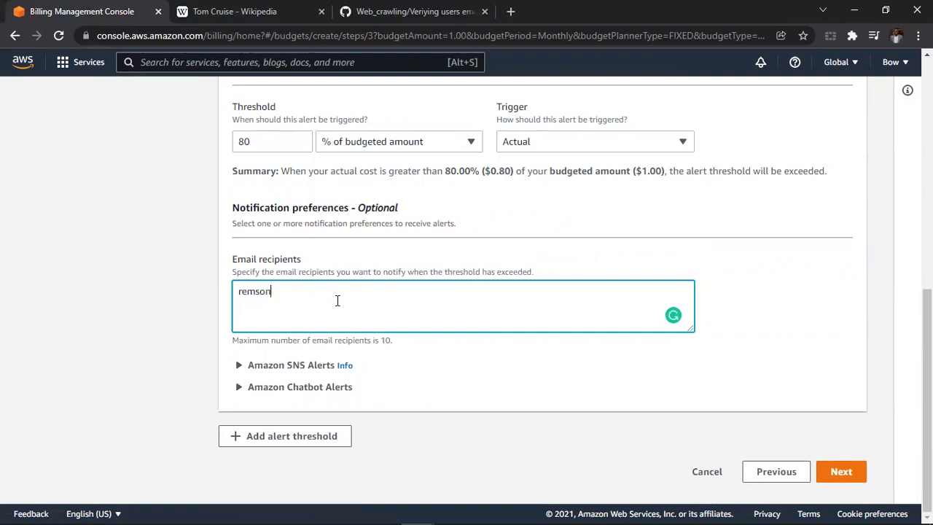
click(447, 381)
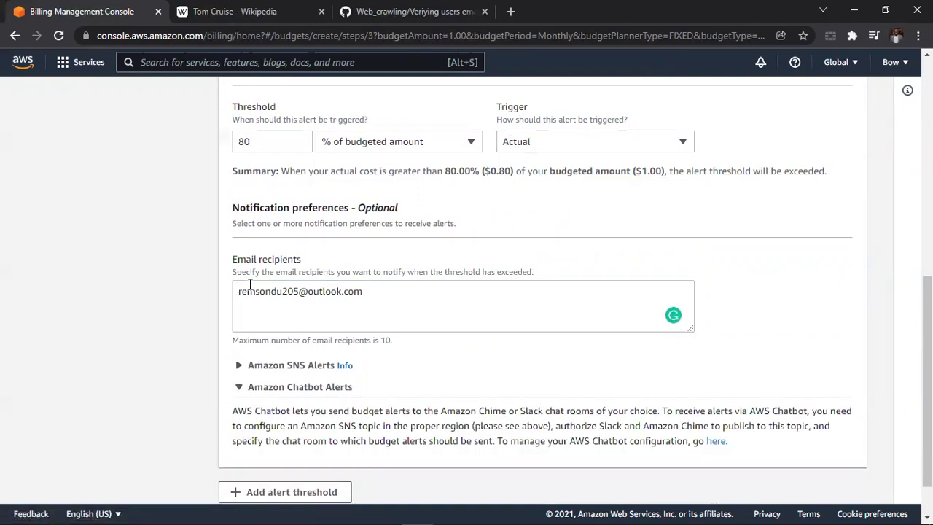
scroll(205, 194, up, 3)
scroll(205, 194, down, 2)
click(254, 210)
drag(253, 210, 220, 212)
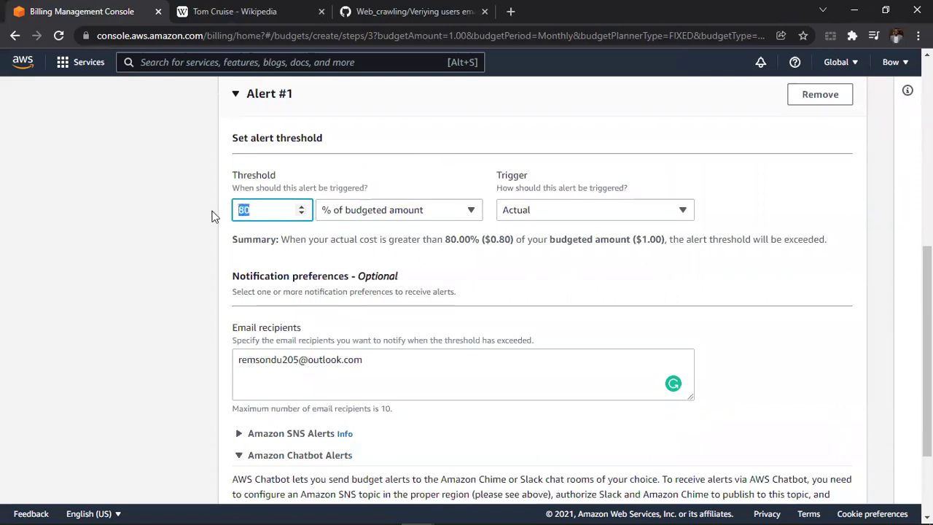
scroll(392, 279, down, 2)
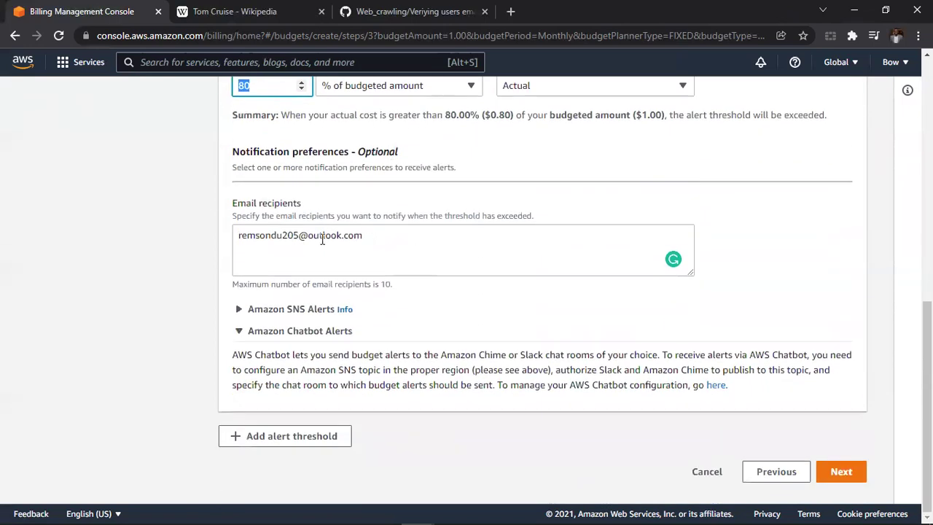
drag(362, 236, 239, 238)
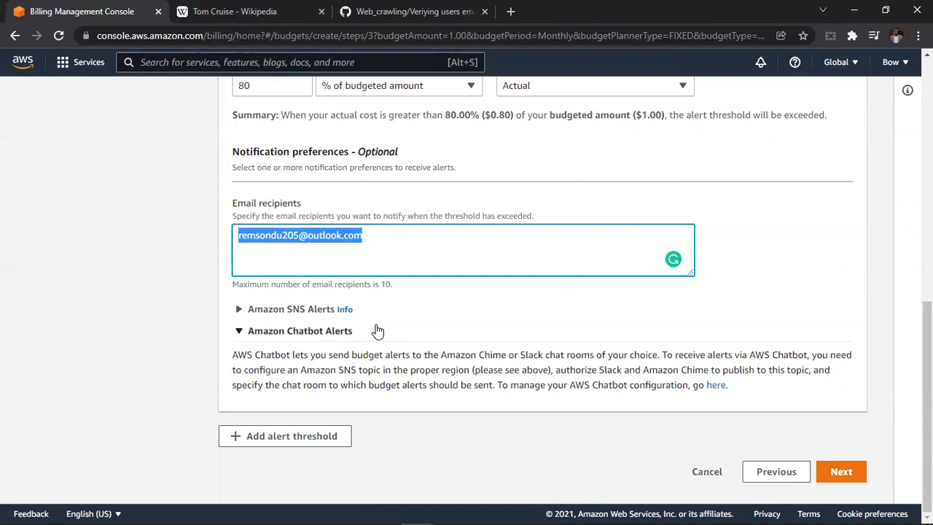
click(839, 472)
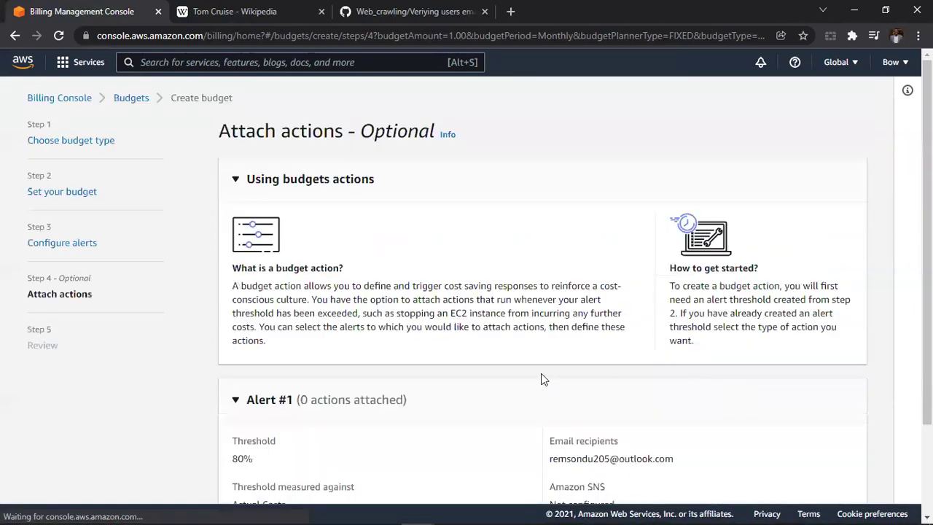
Skip adding budget actions and continue to the review step.
scroll(465, 377, down, 2)
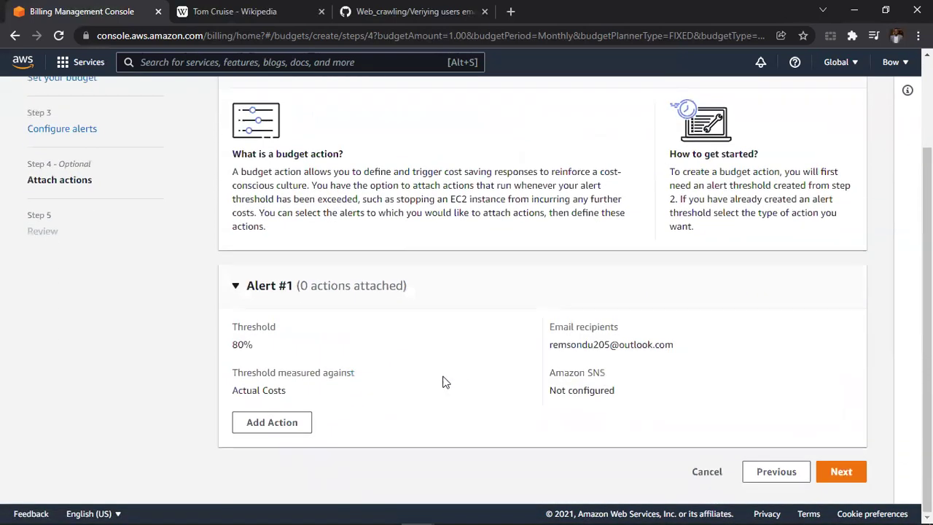
click(832, 473)
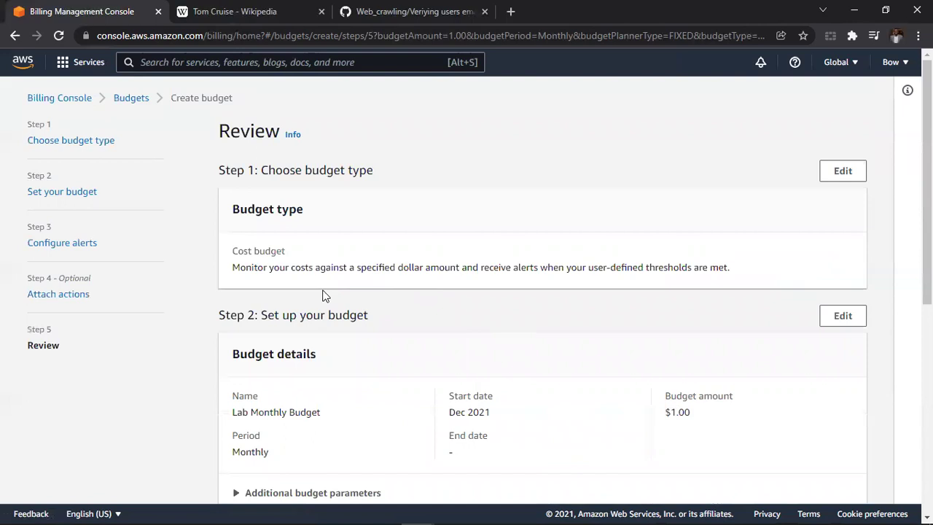
scroll(260, 280, down, 3)
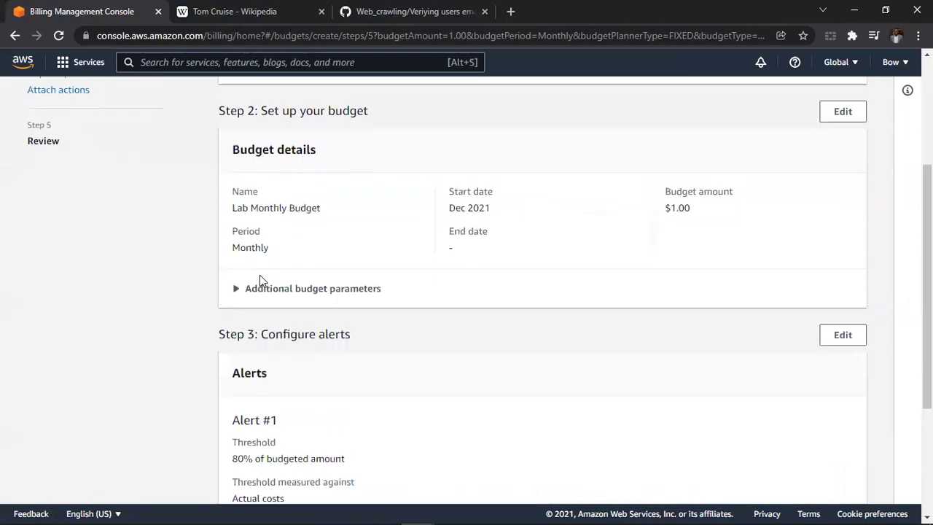
scroll(259, 281, up, 3)
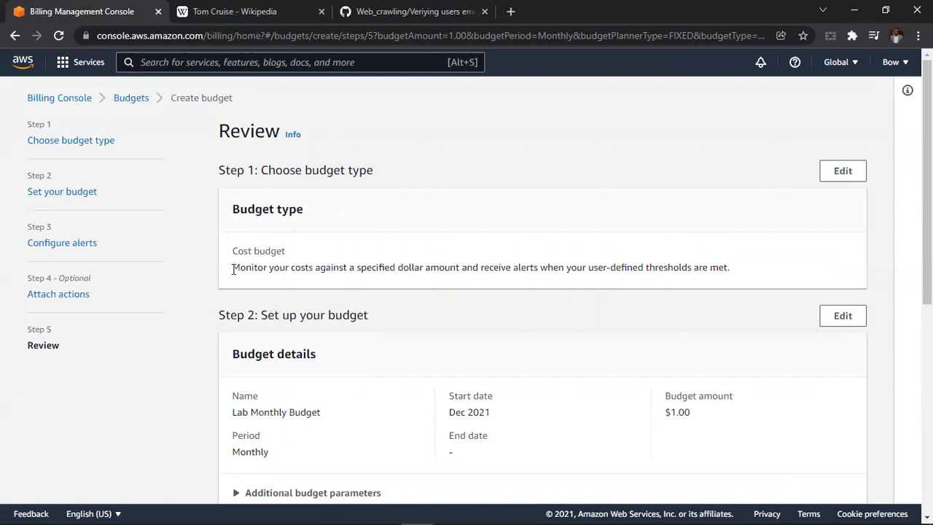
drag(232, 269, 585, 276)
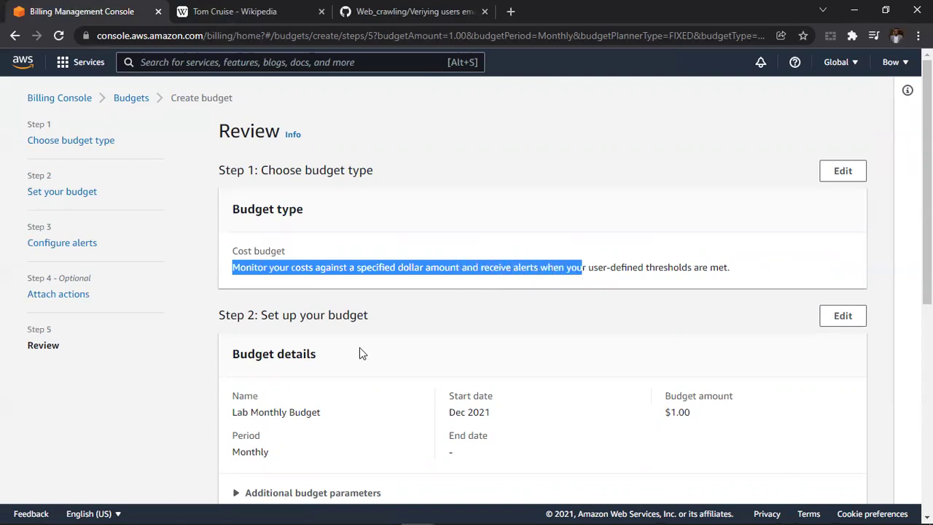
scroll(359, 347, down, 4)
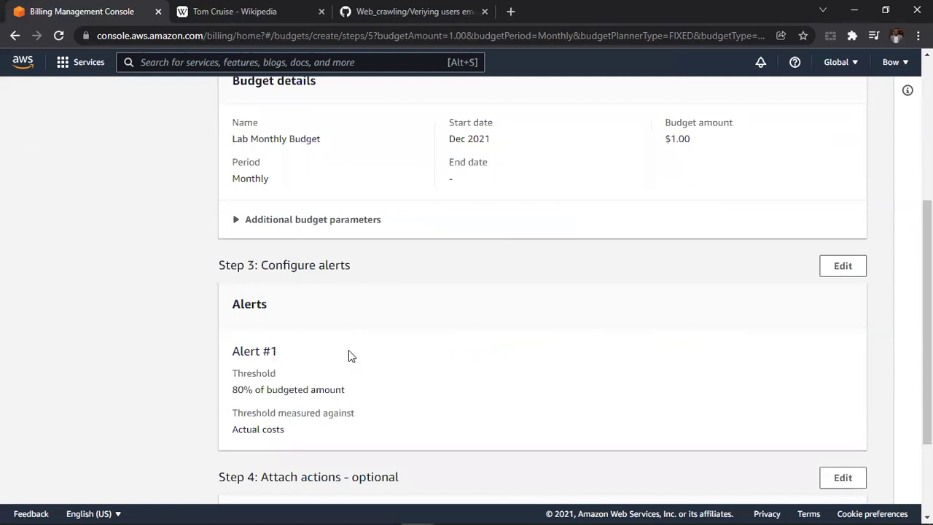
drag(235, 138, 318, 144)
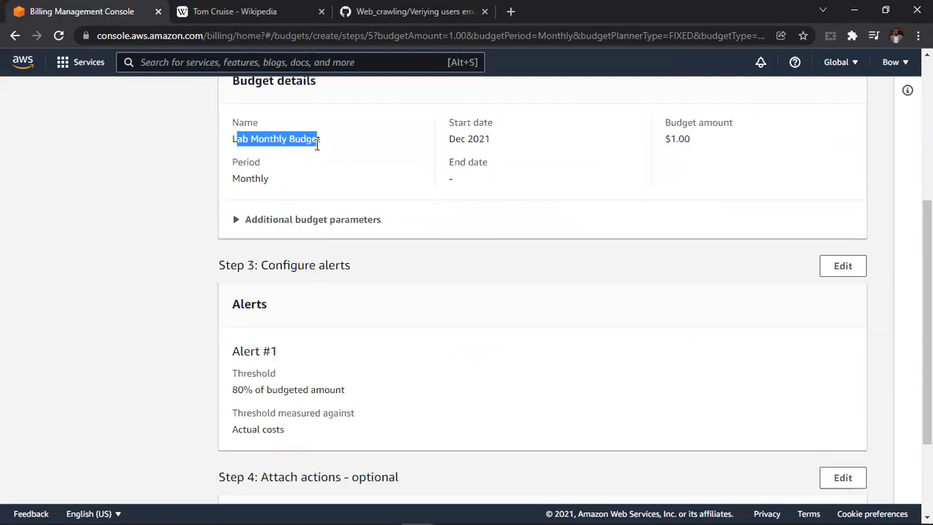
drag(449, 138, 509, 148)
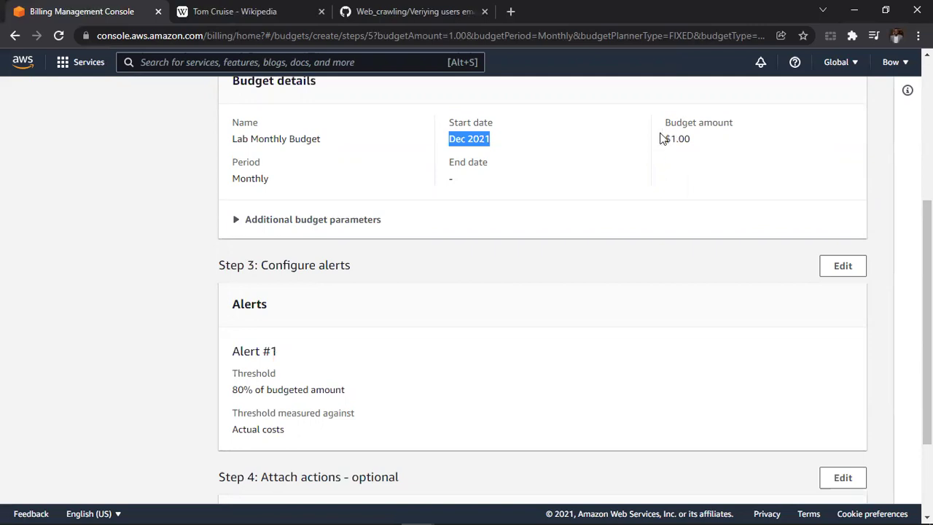
drag(662, 139, 710, 143)
scroll(295, 281, down, 2)
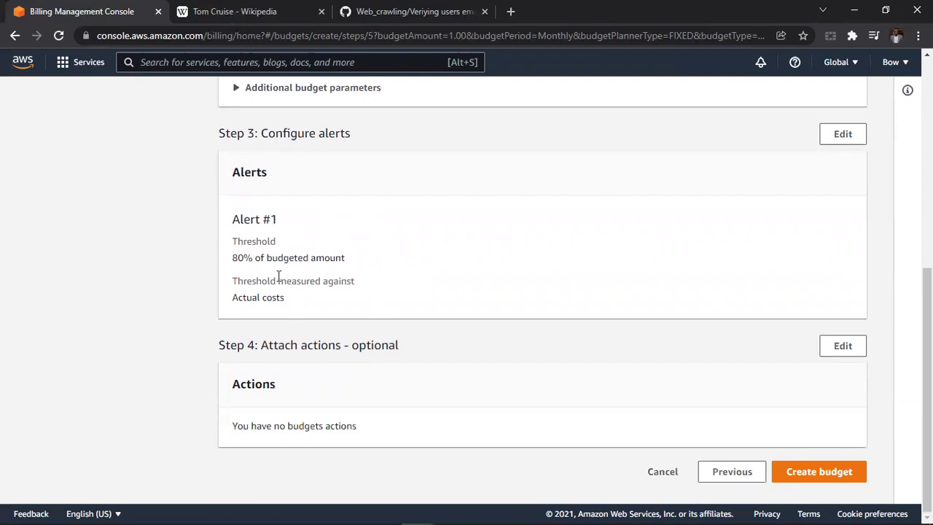
drag(236, 258, 366, 261)
drag(287, 300, 219, 298)
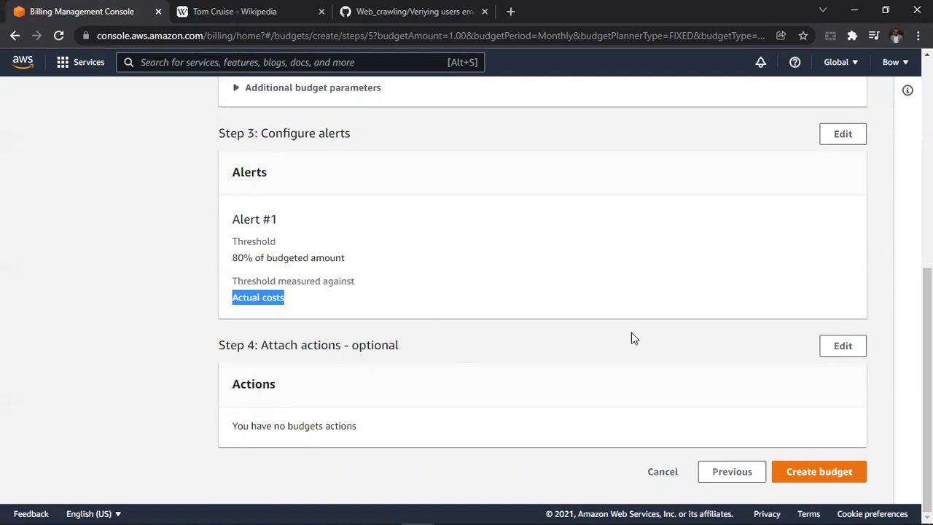
Create Lab Monthly Budget and scroll the Budgets table to check its $1.00 amount and status.
click(787, 477)
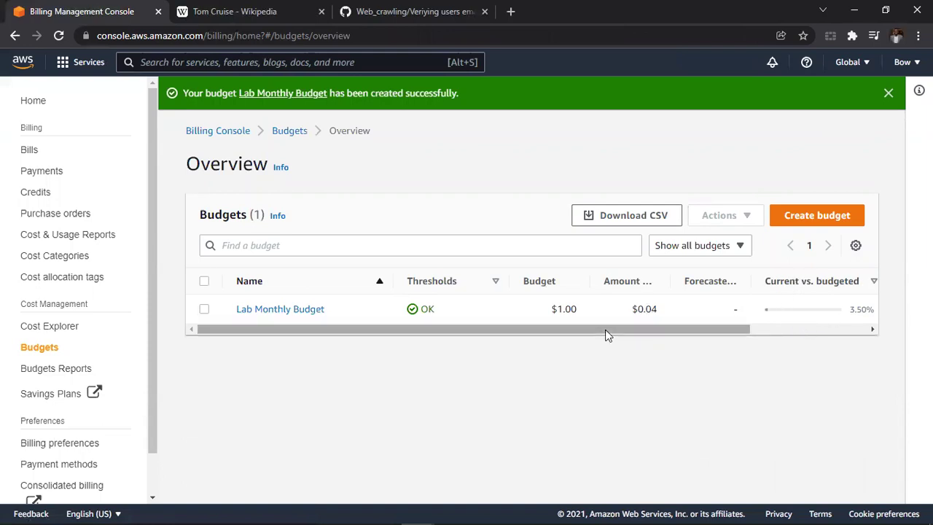
drag(593, 330, 759, 332)
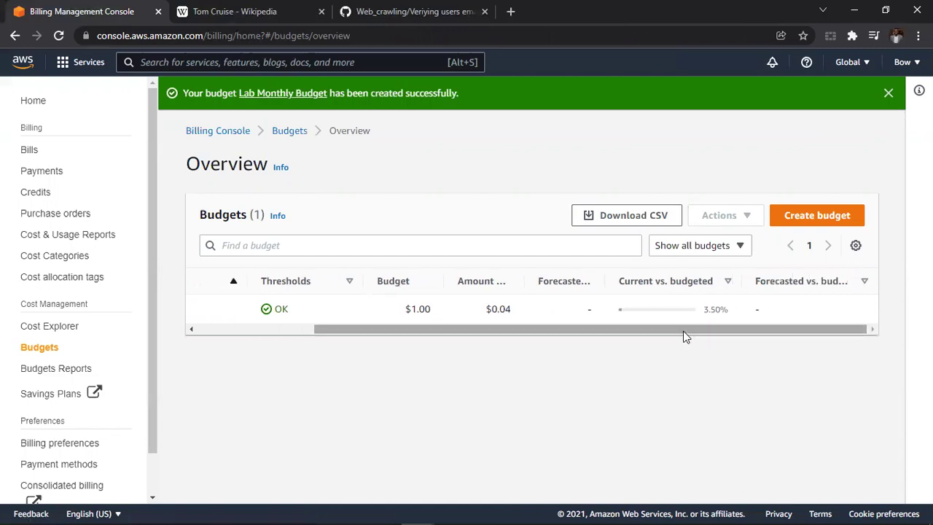
drag(362, 329, 224, 330)
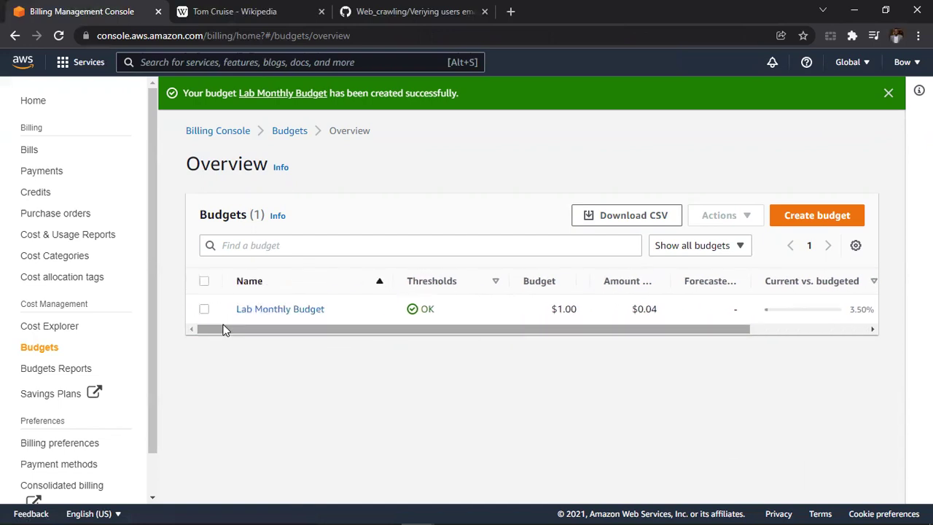